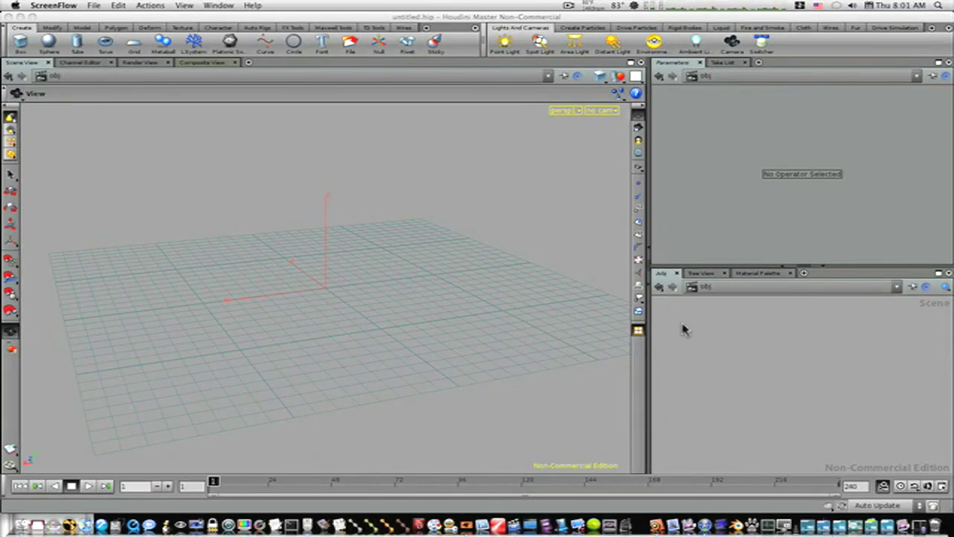
- Create a new Geometry object, geo1, in the scene network
left_click(719, 353)
key("Tab")
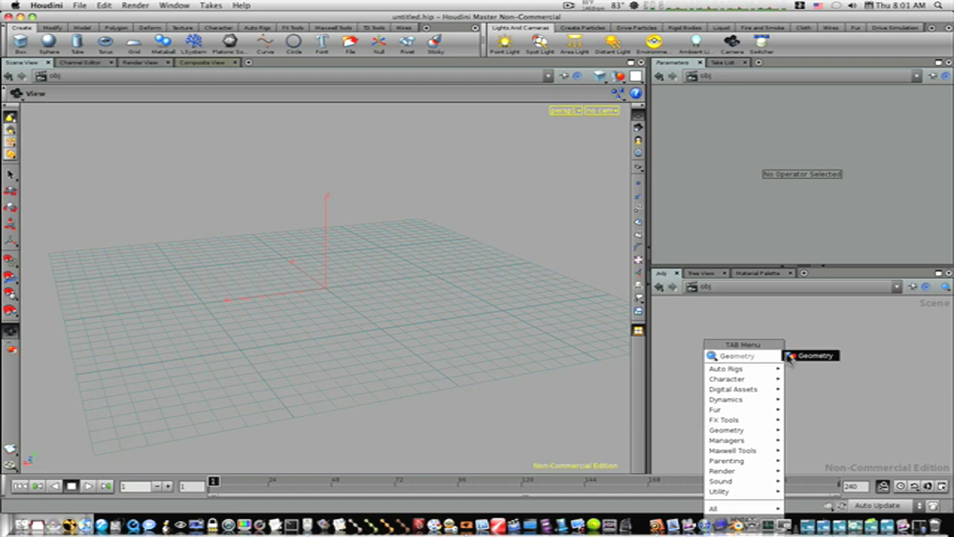
left_click(792, 357)
left_click(798, 346)
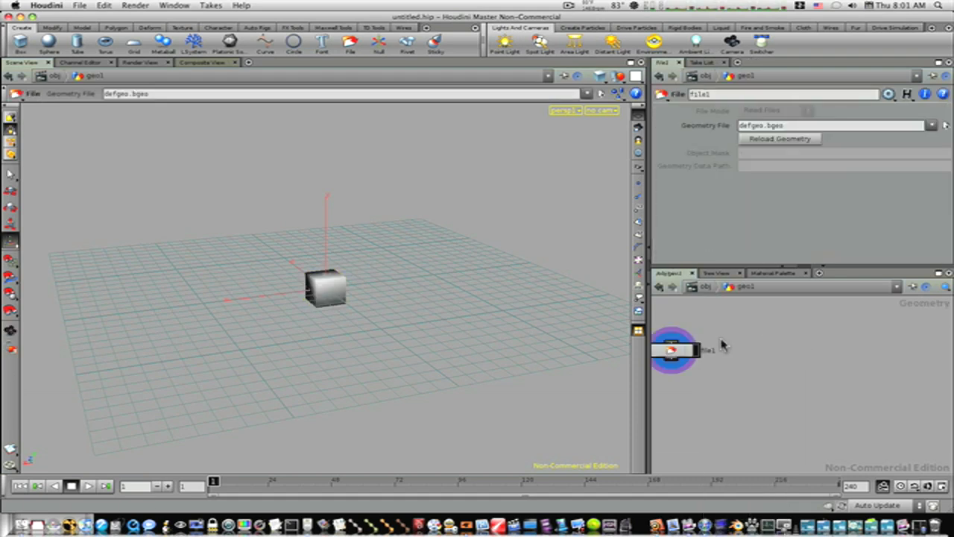
- Inside geo1, delete the default file node and add a Metaball node, metaball1
left_click_drag(701, 350, 781, 367)
key("Delete")
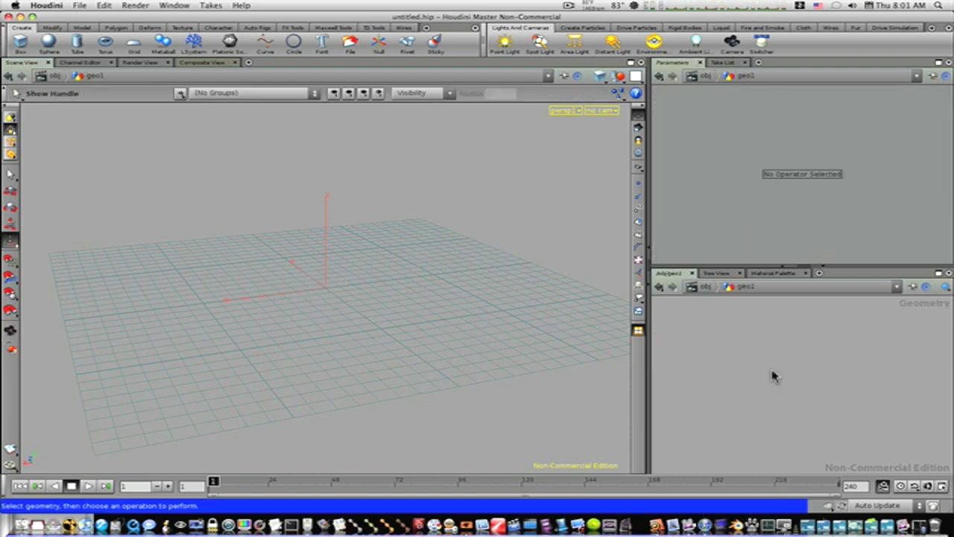
key("Tab")
type("Metaball")
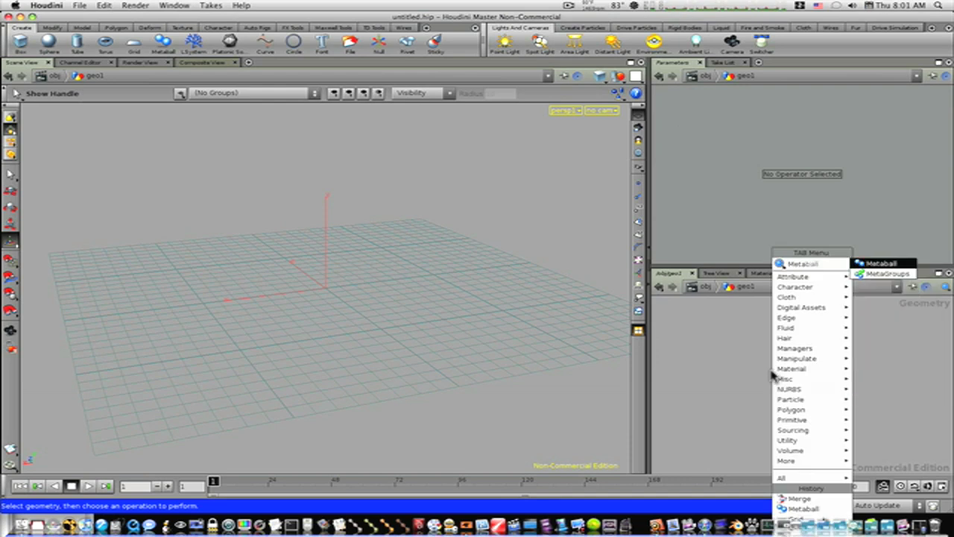
key("Return")
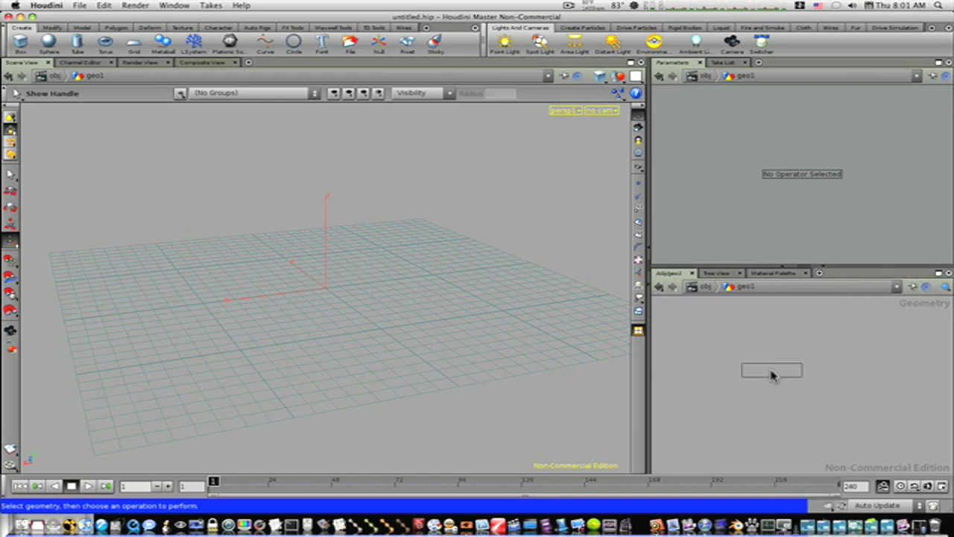
left_click(771, 372)
- Frame the sphere in the viewport and select metaball1, moving its node up-left
key("Escape")
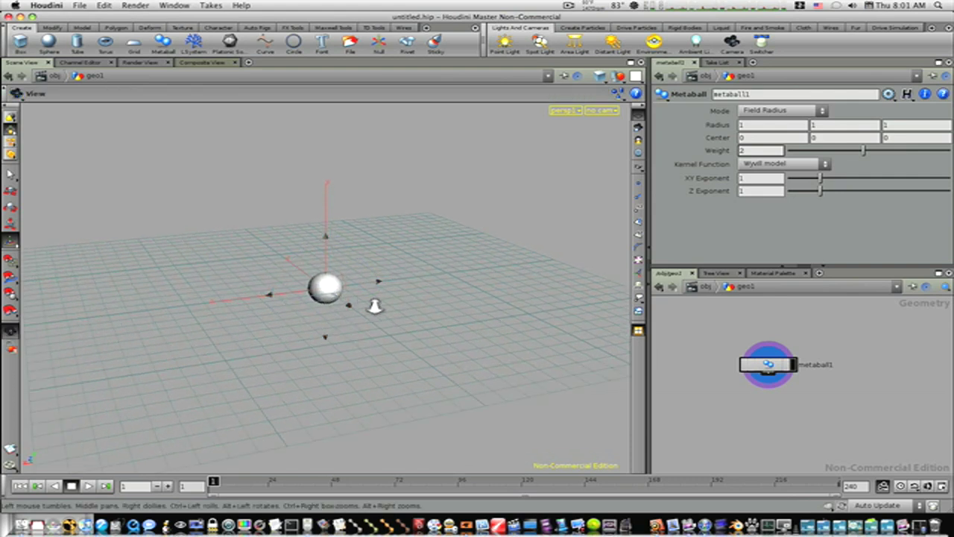
key("f")
left_click(751, 350)
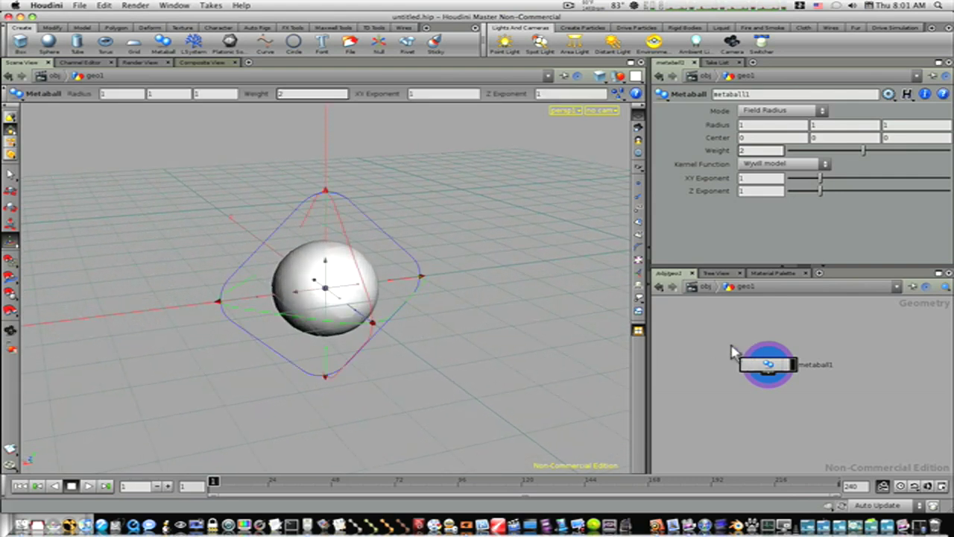
left_click_drag(765, 367, 711, 337)
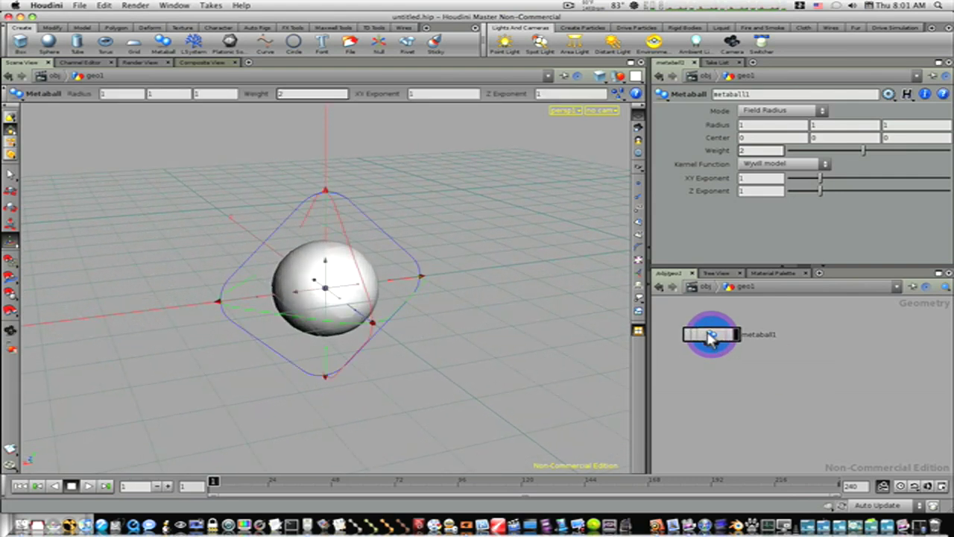
- Duplicate metaball1 as metaball2 and shift the copy sideways along X
key("super+c")
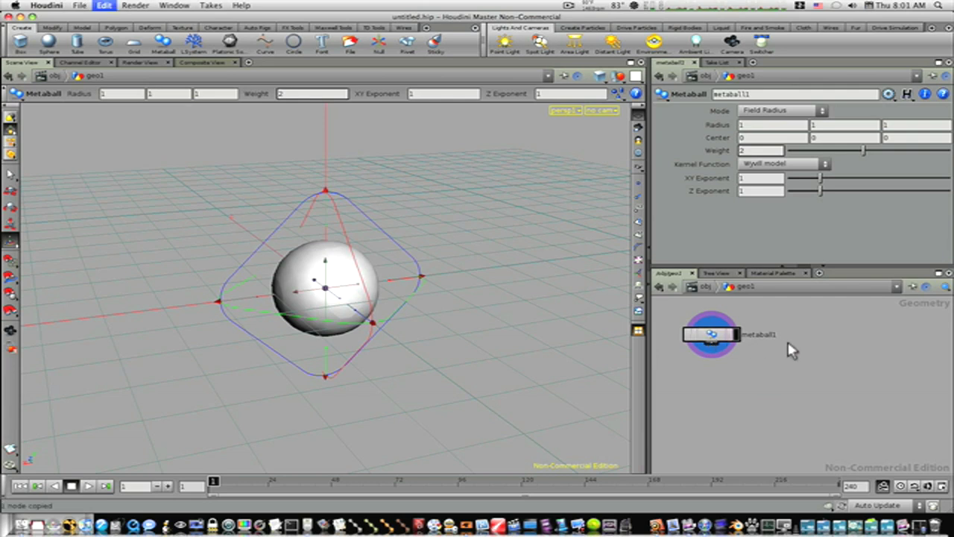
key("super+v")
left_click_drag(776, 371, 805, 347)
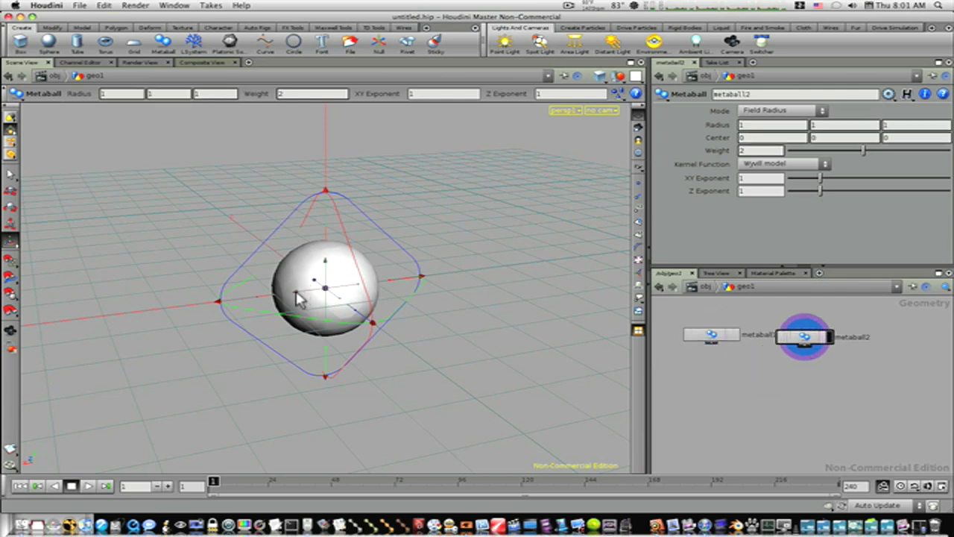
left_click_drag(297, 298, 348, 293)
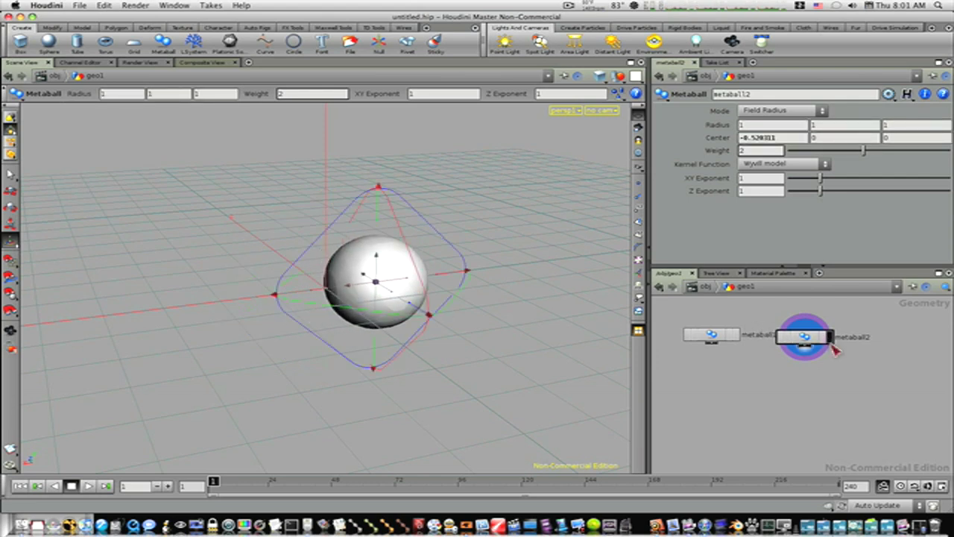
left_click(737, 336)
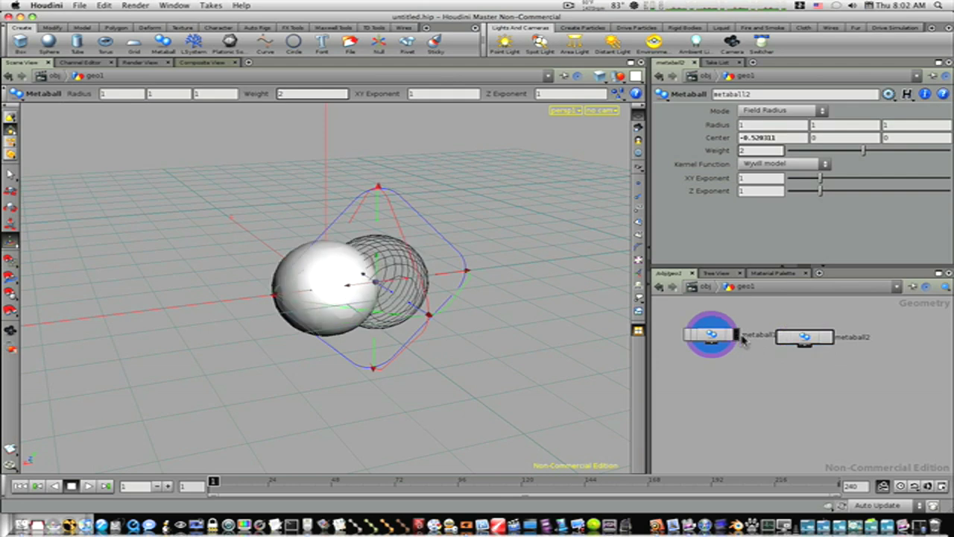
left_click(829, 337)
left_click(737, 336)
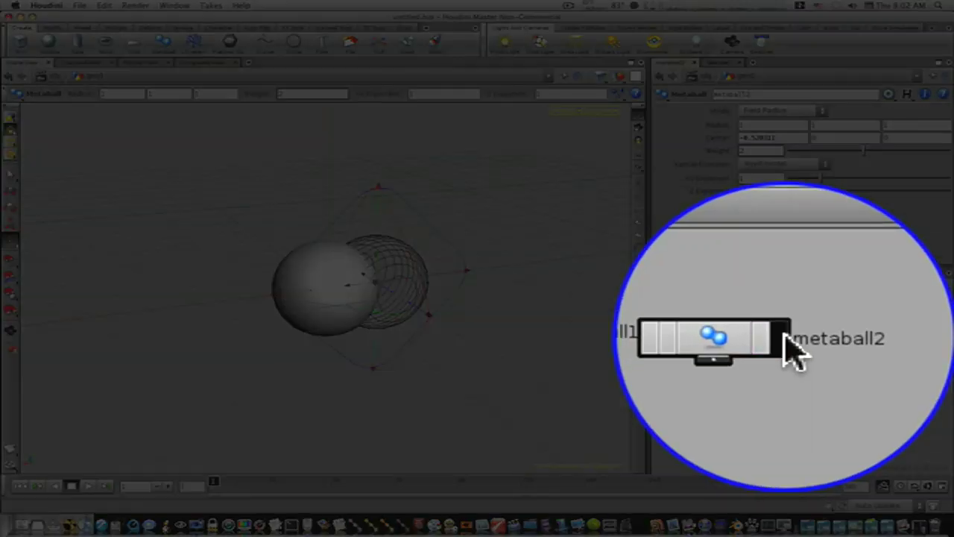
left_click(833, 338)
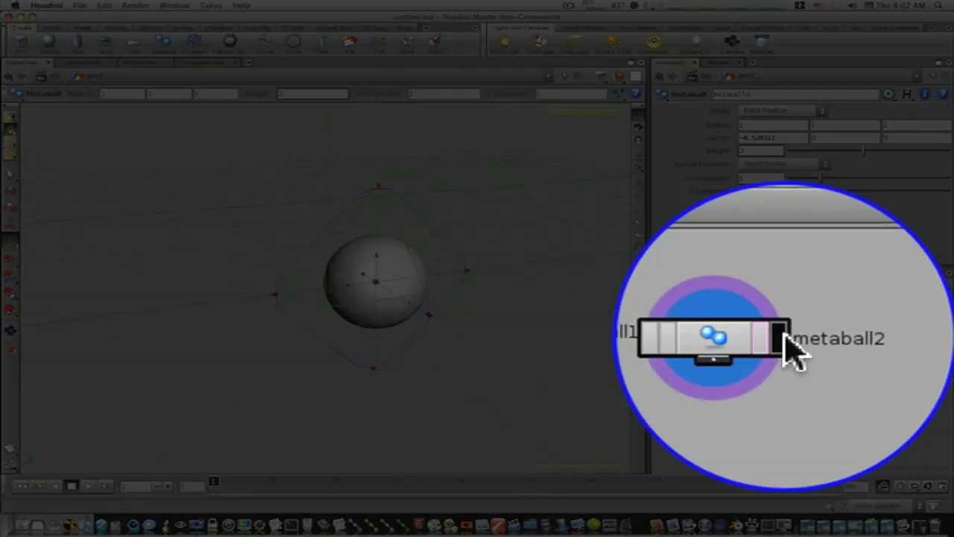
left_click(738, 336)
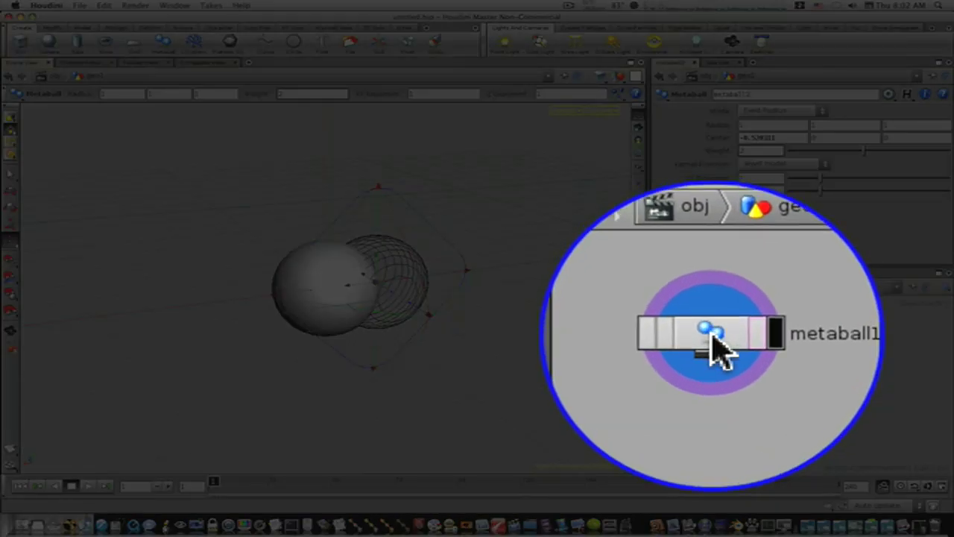
left_click(711, 335)
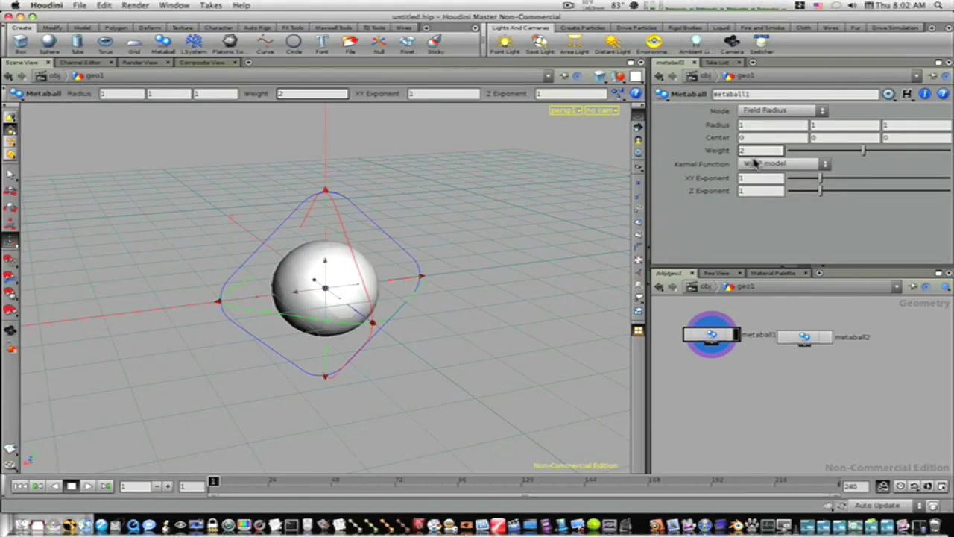
left_click(805, 338)
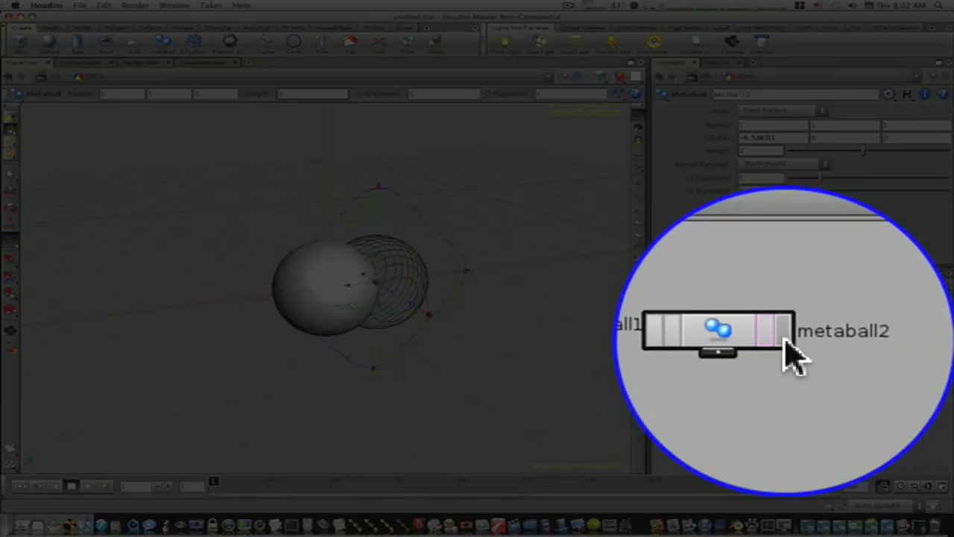
left_click(830, 338)
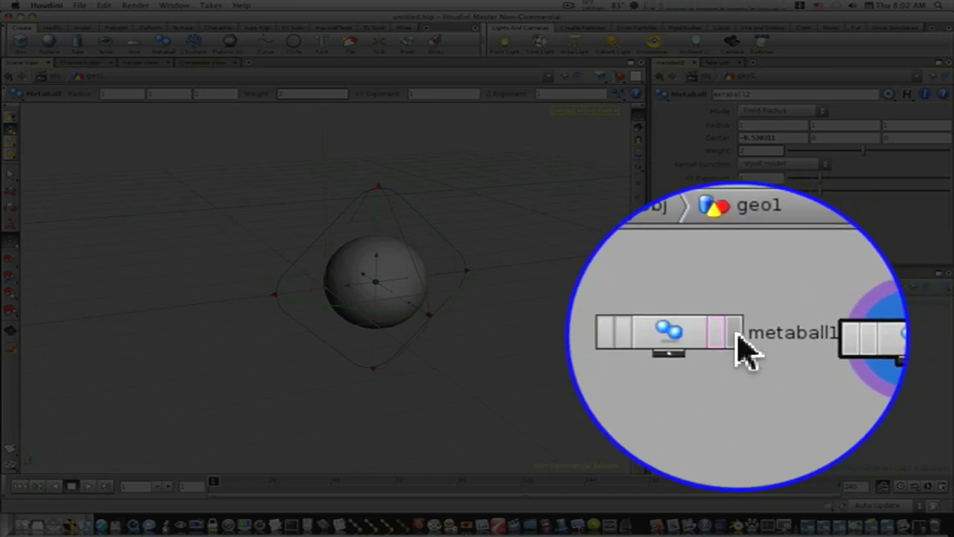
left_click(736, 337)
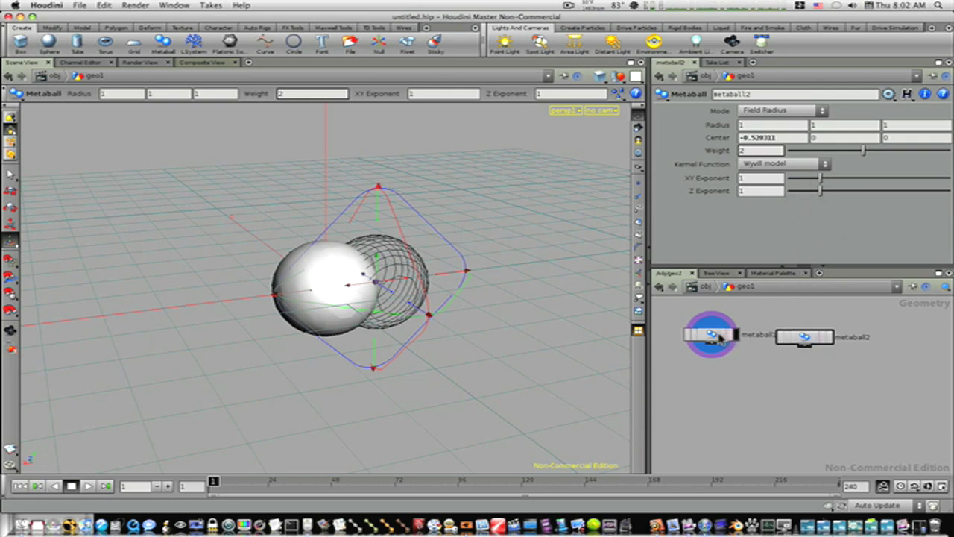
left_click(776, 340)
- Toggle metaball1's flag off and make metaball2 the displayed node, showing its sphere alone
left_click(733, 338)
left_click(830, 339)
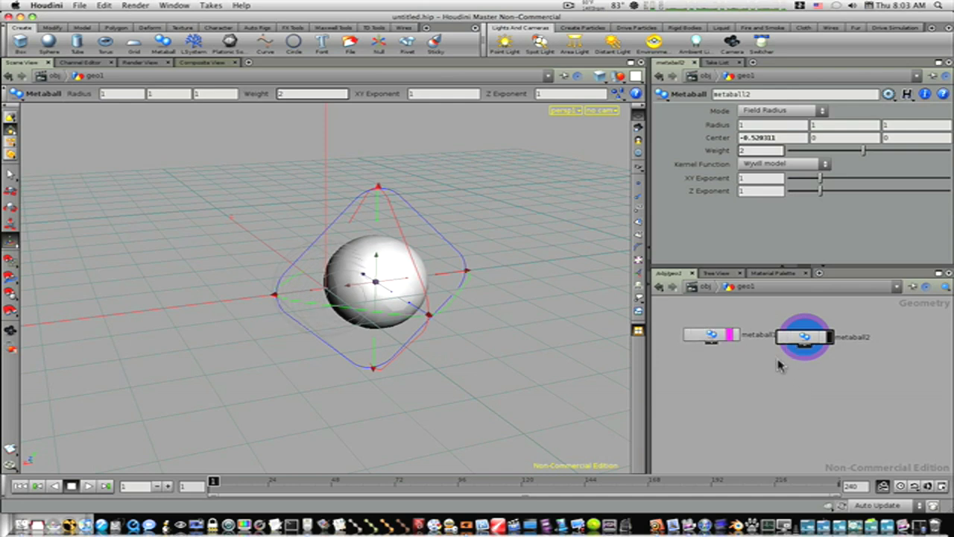
- Toggle display flags to view each metaball alone and together, ending with only metaball1 shown
left_click(717, 336)
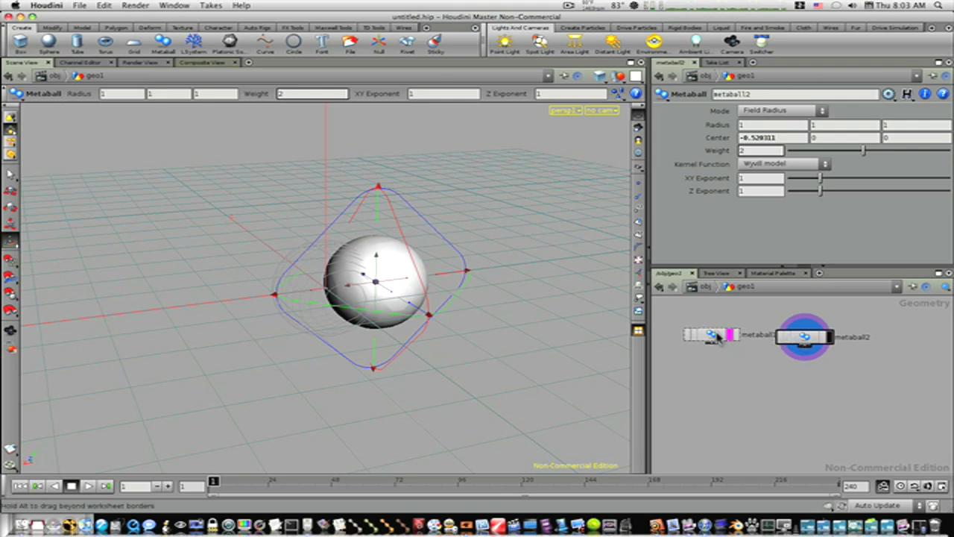
left_click(717, 336)
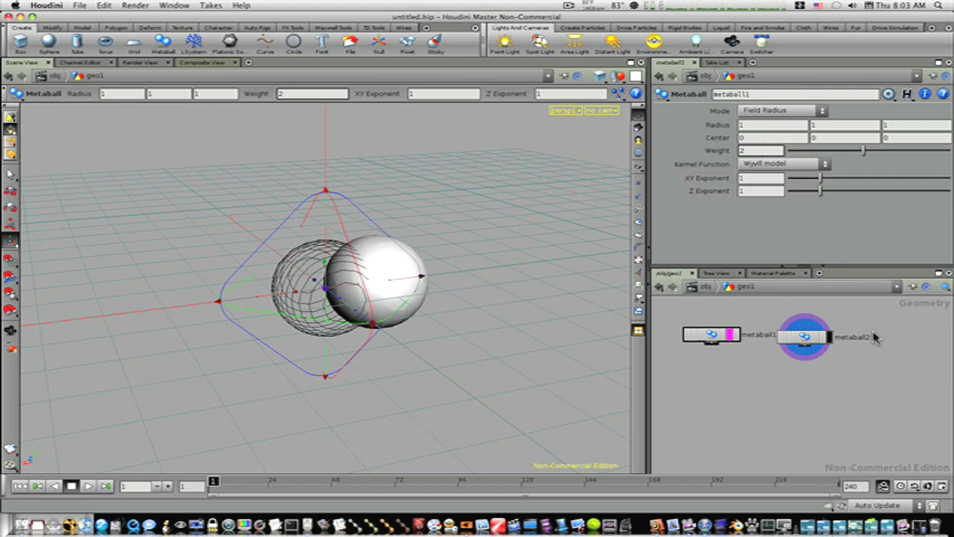
left_click(737, 334)
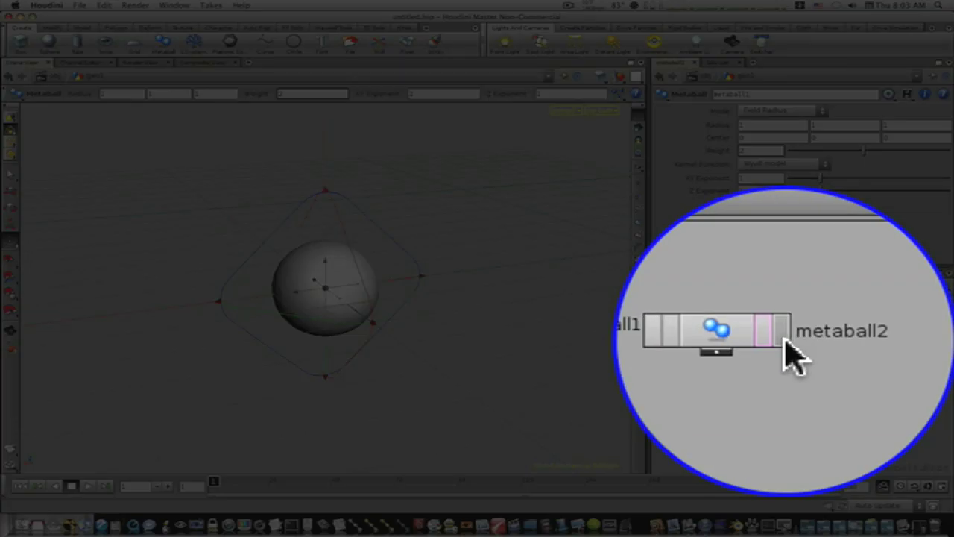
left_click(830, 338)
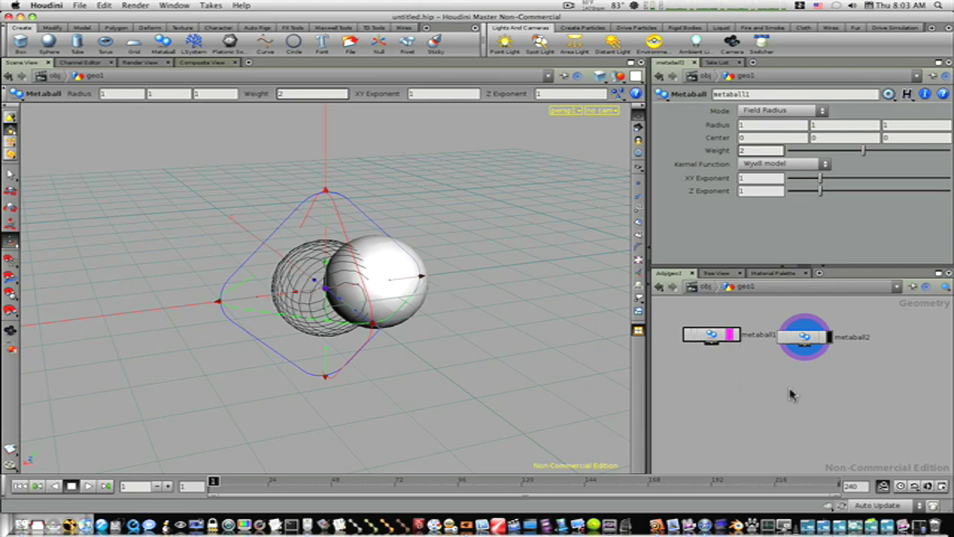
left_click(738, 337)
left_click(828, 339)
left_click(818, 341)
left_click(733, 336)
left_click(731, 335)
left_click(732, 336)
left_click(737, 337)
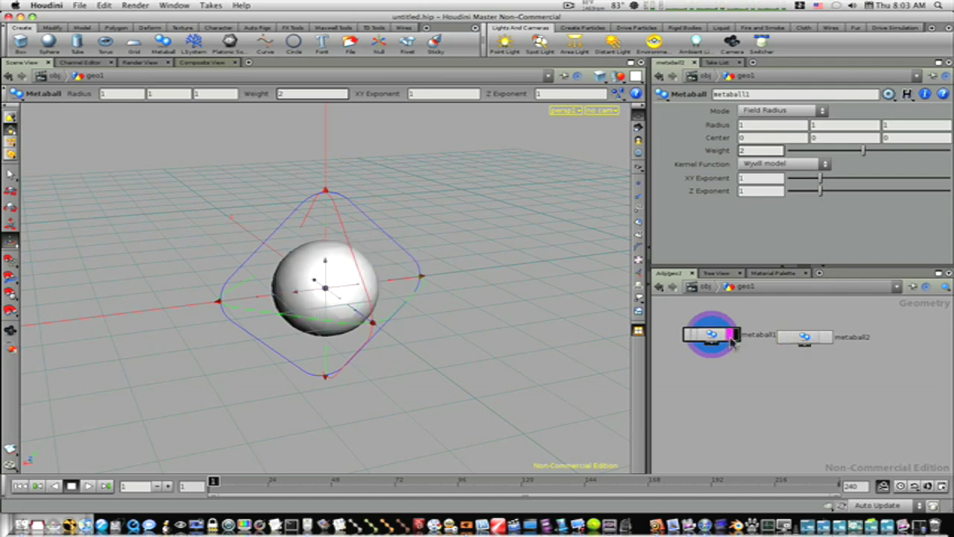
- Compare metaball1 and metaball2 parameters, leaving metaball1 as the current node
left_click(803, 339)
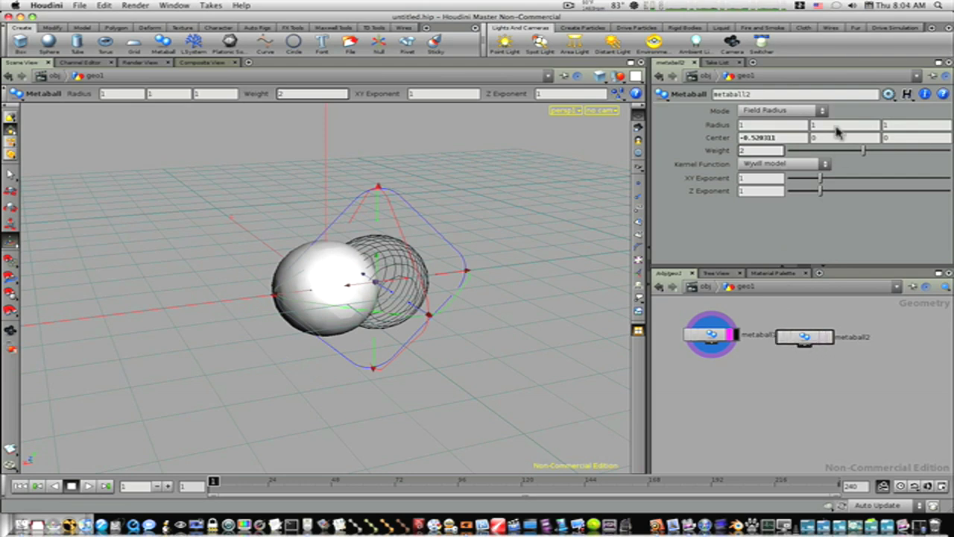
left_click(709, 341)
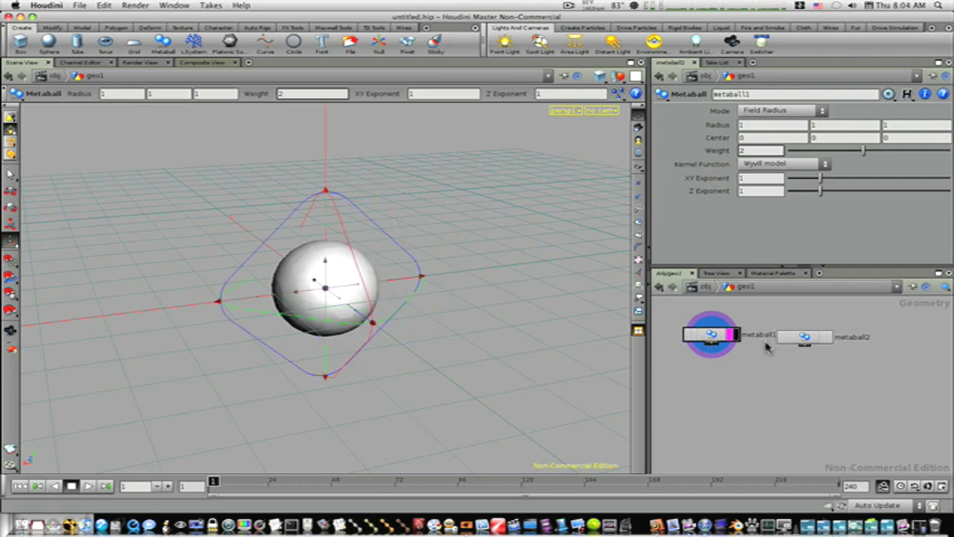
left_click(803, 339)
left_click(716, 339)
left_click(805, 341)
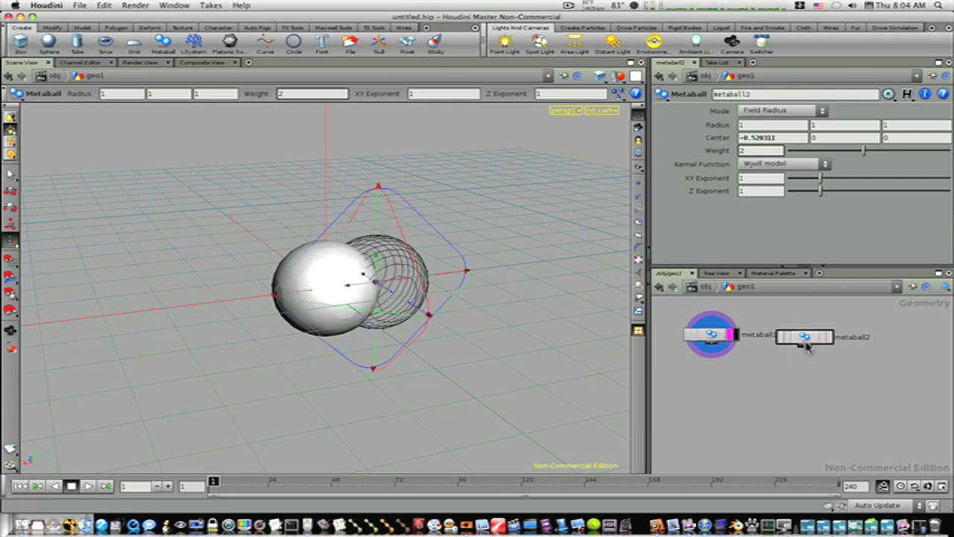
left_click(713, 340)
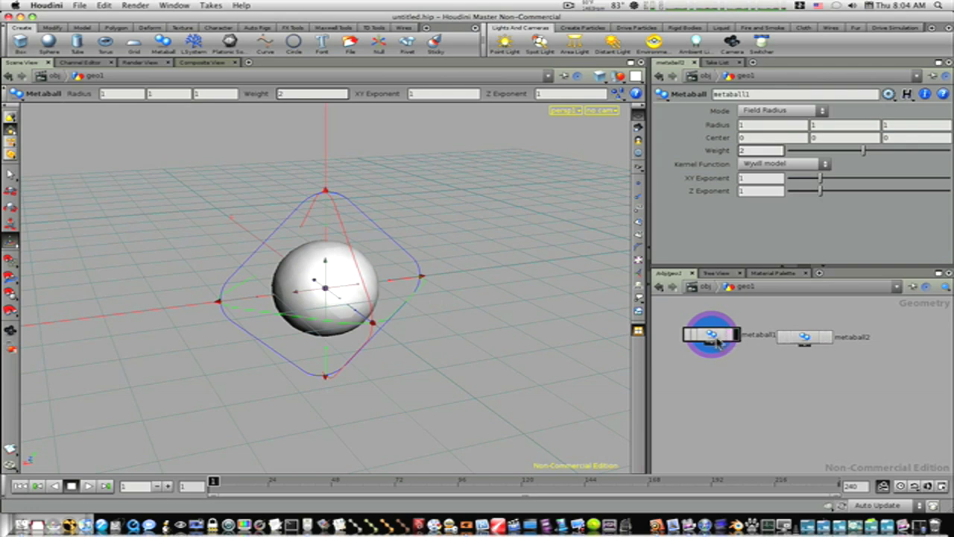
key("Tab")
- Add a merge1 node, wire metaball1 and metaball2 into it, and display the blended blob
type("merge")
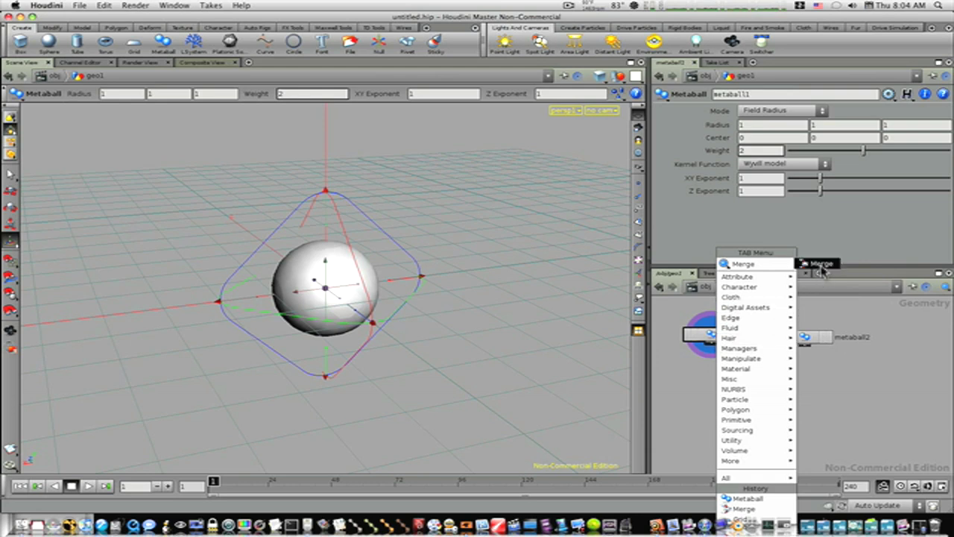
key("Return")
left_click(732, 409)
left_click_drag(713, 349, 727, 405)
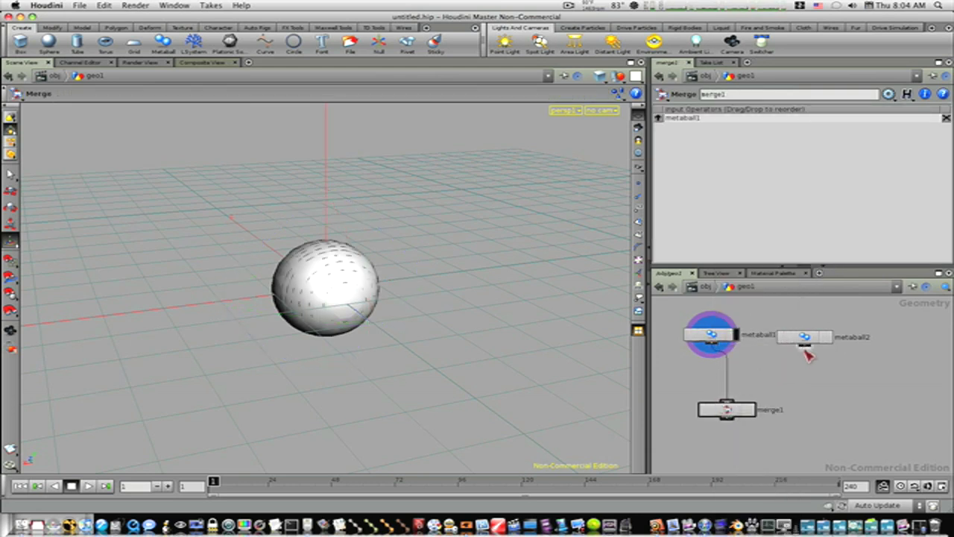
left_click_drag(807, 349, 726, 404)
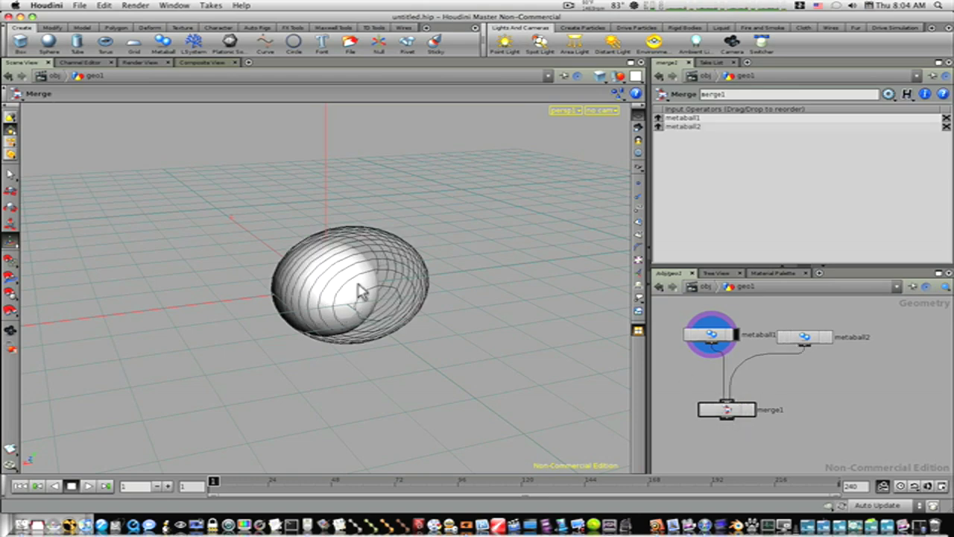
right_click_drag(359, 290, 539, 315)
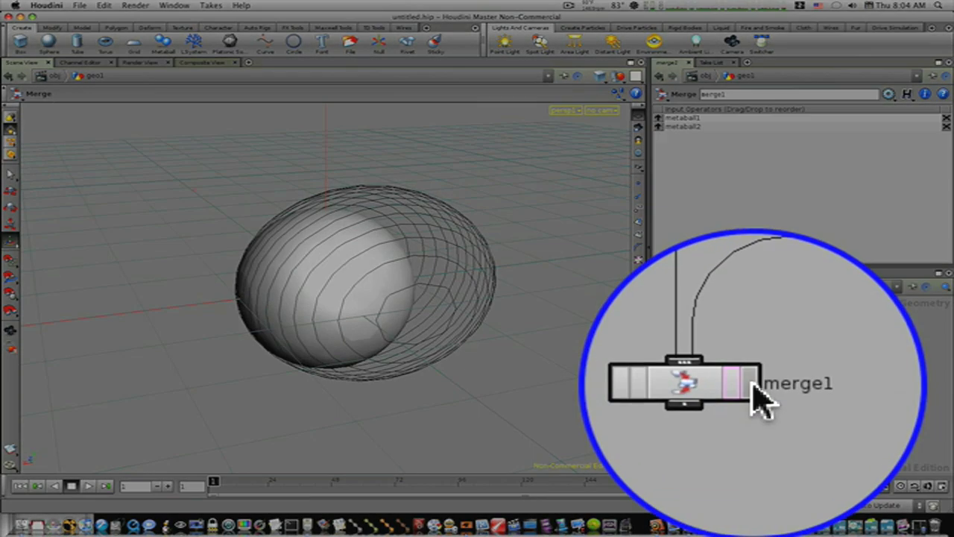
left_click(751, 410)
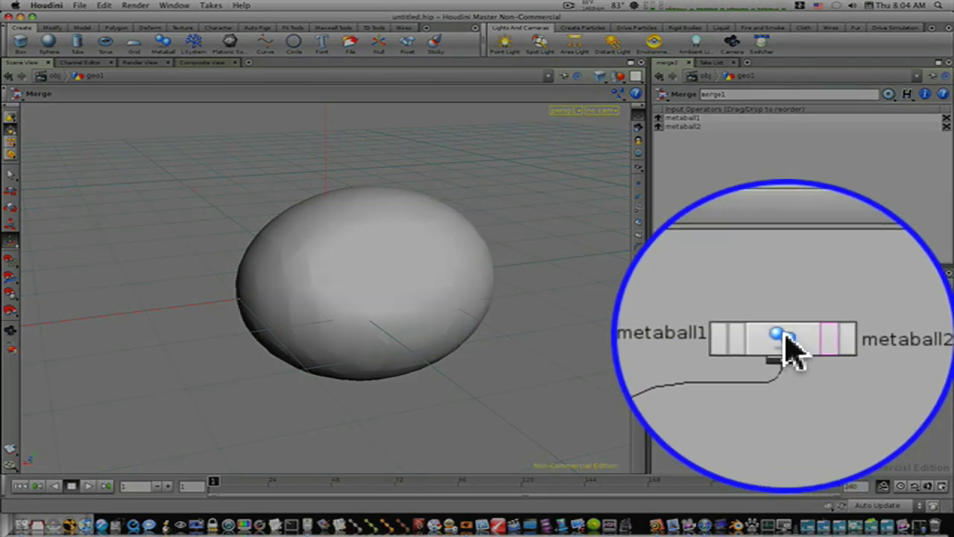
- Stretch metaball2 to Radius Y 1.9 and adjust its Weight
left_click(789, 344)
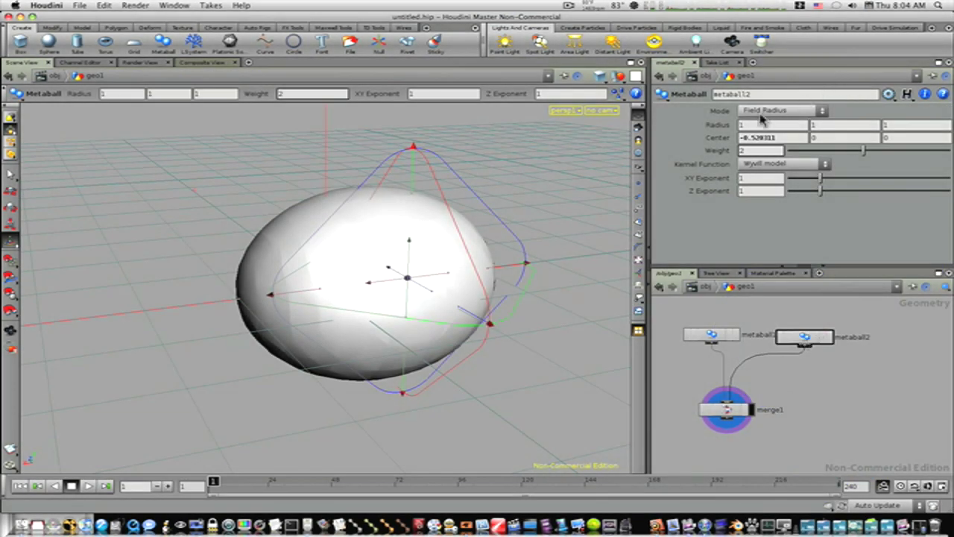
left_click_drag(864, 153, 858, 150)
middle_click_drag(825, 132, 886, 142)
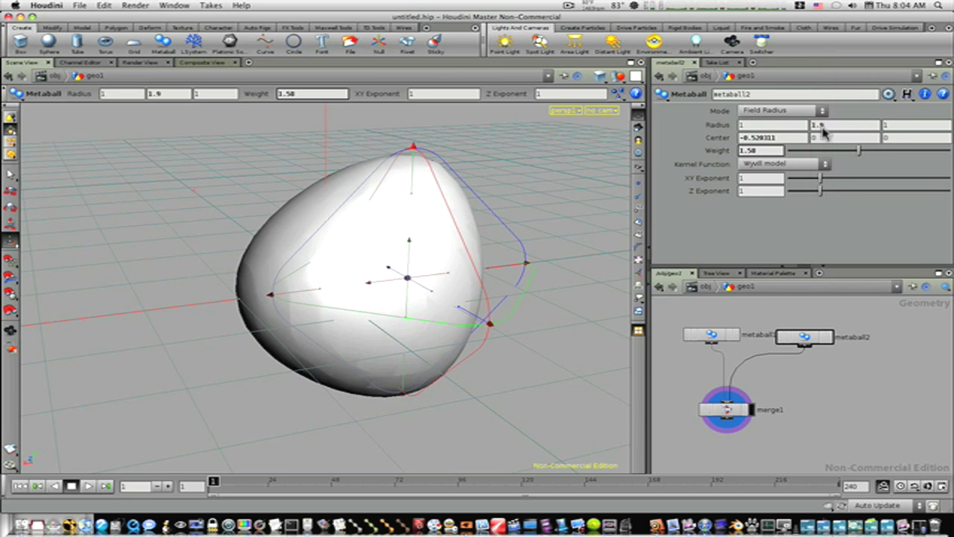
left_click_drag(862, 153, 838, 153)
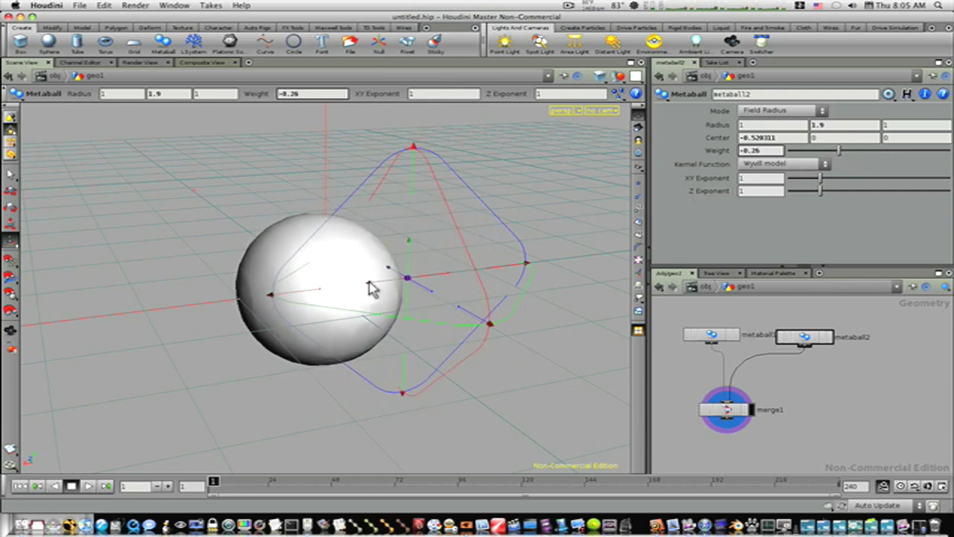
- Move metaball2's centre right and set Weight 1.42 and XY Exponent 2.08 for a spiky lobe
left_click_drag(370, 289, 445, 267)
mouse_move(840, 151)
left_mouse_down()
mouse_move(867, 151)
mouse_move(857, 150)
left_mouse_up()
left_click_drag(823, 182, 793, 193)
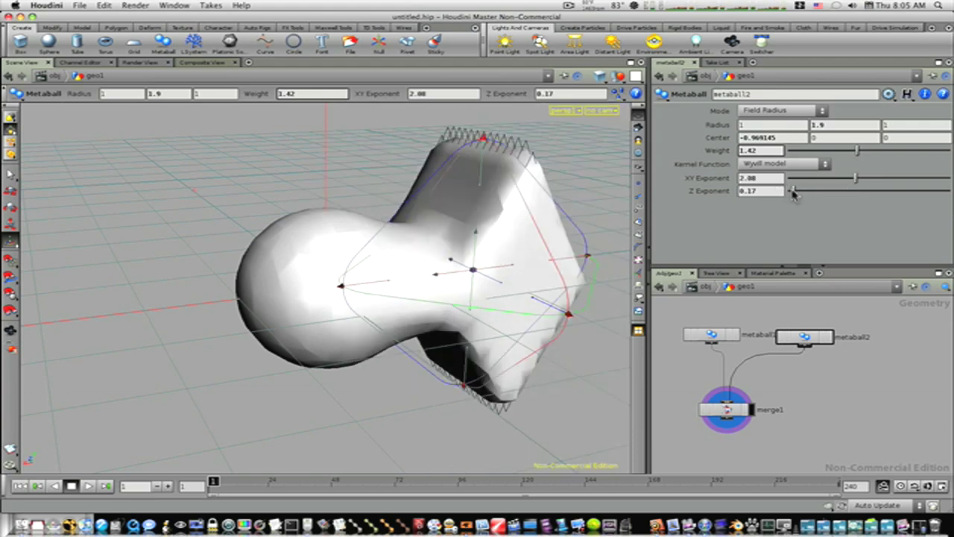
left_click_drag(596, 231, 186, 179)
left_click(733, 337)
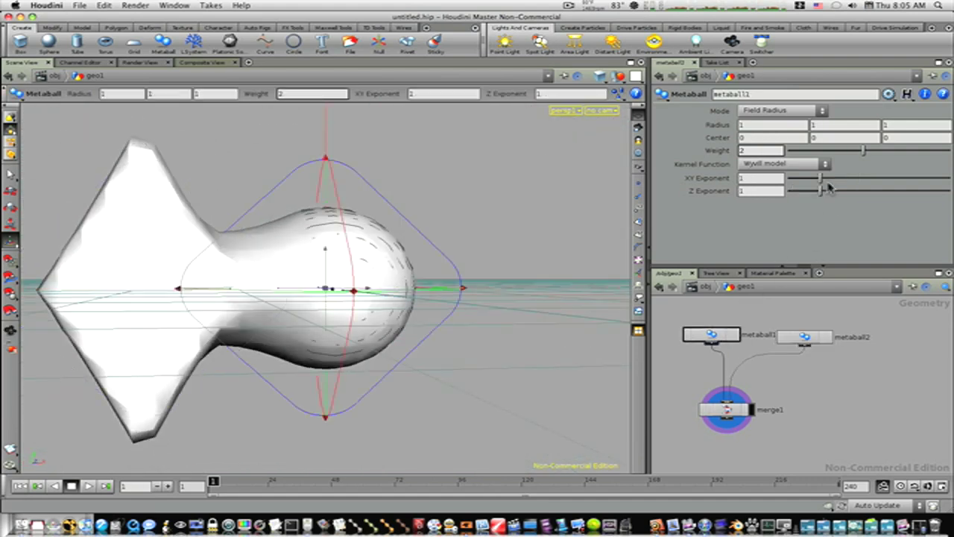
- Give metaball1 the RenderMan model kernel, XY Exponent 0.59, Radius 0.94 and Weight 7.3
left_click_drag(824, 183, 935, 164)
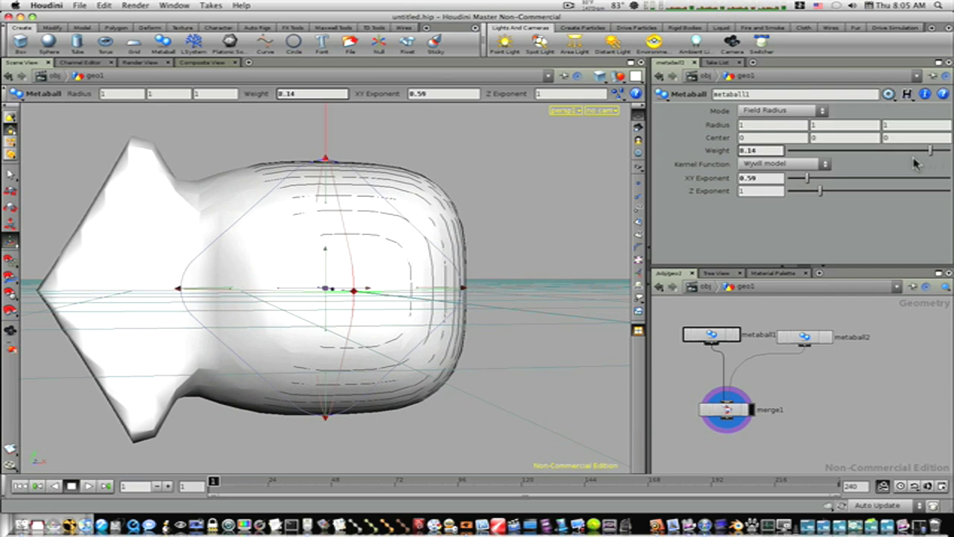
left_click(825, 164)
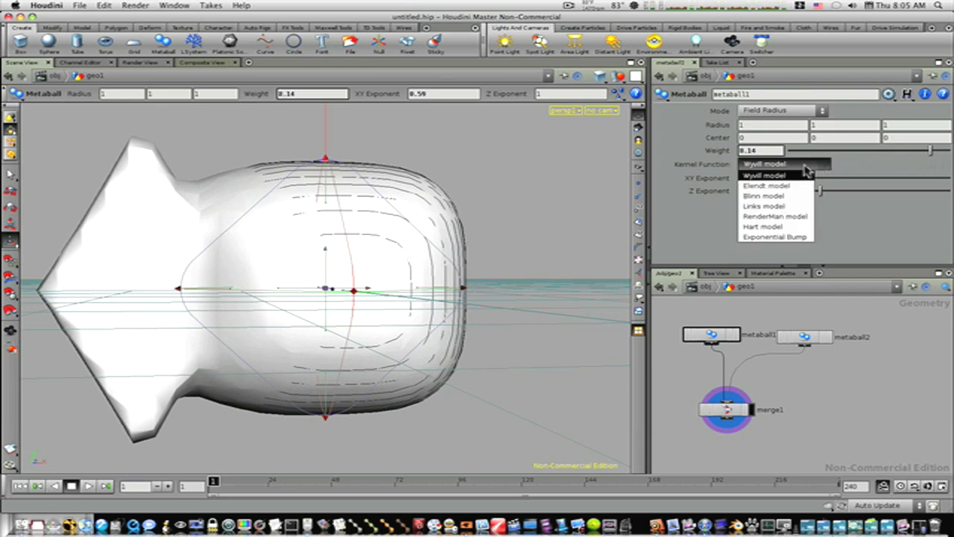
left_click(780, 217)
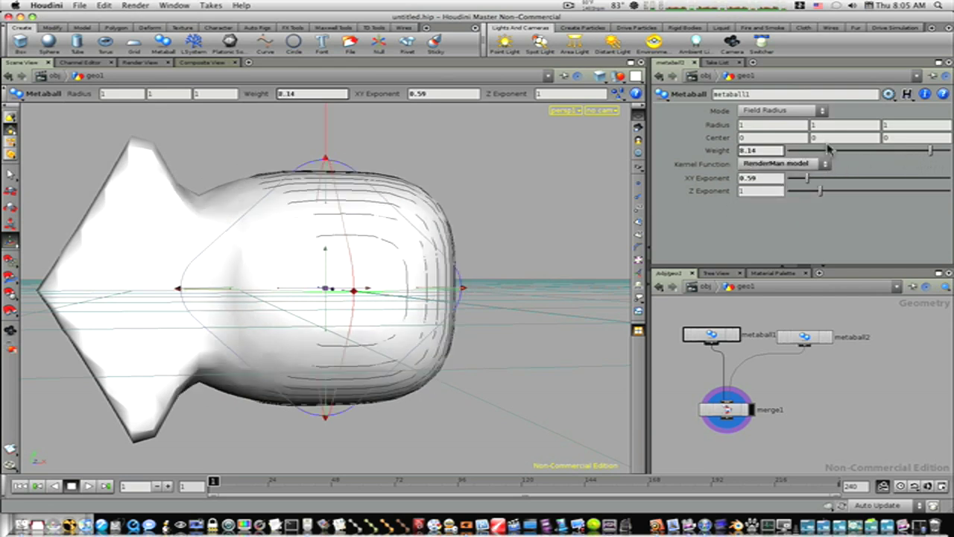
middle_click_drag(820, 137, 725, 140)
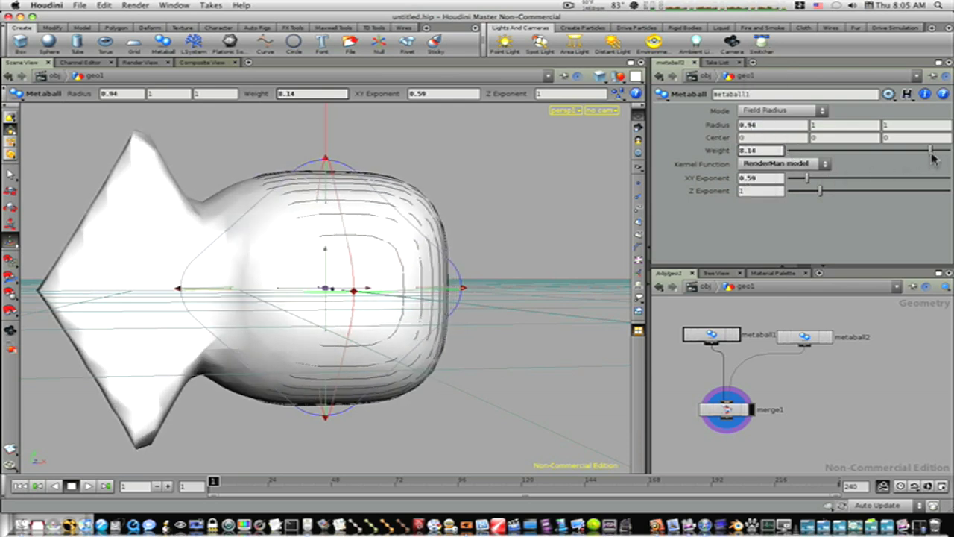
mouse_move(931, 151)
left_mouse_down()
mouse_move(852, 151)
mouse_move(922, 158)
left_mouse_up()
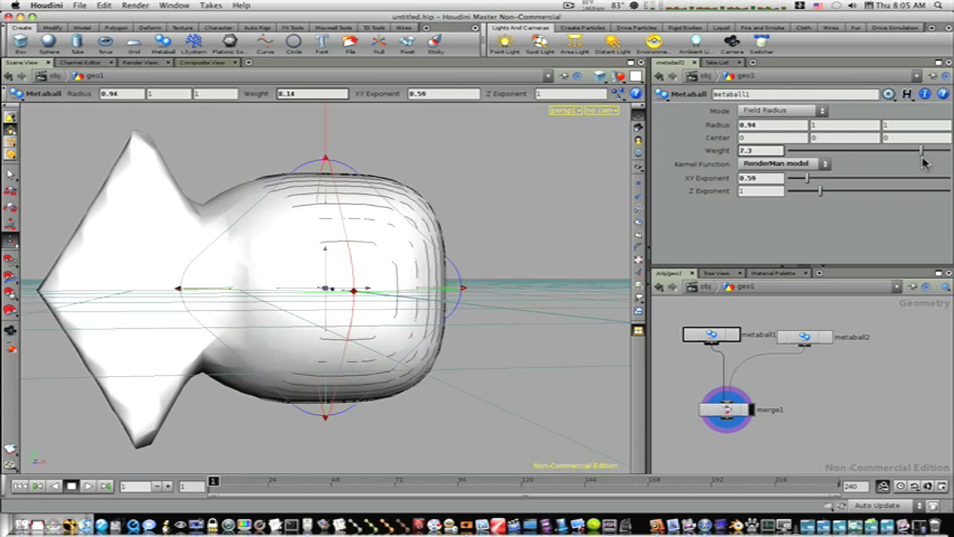
left_click(806, 337)
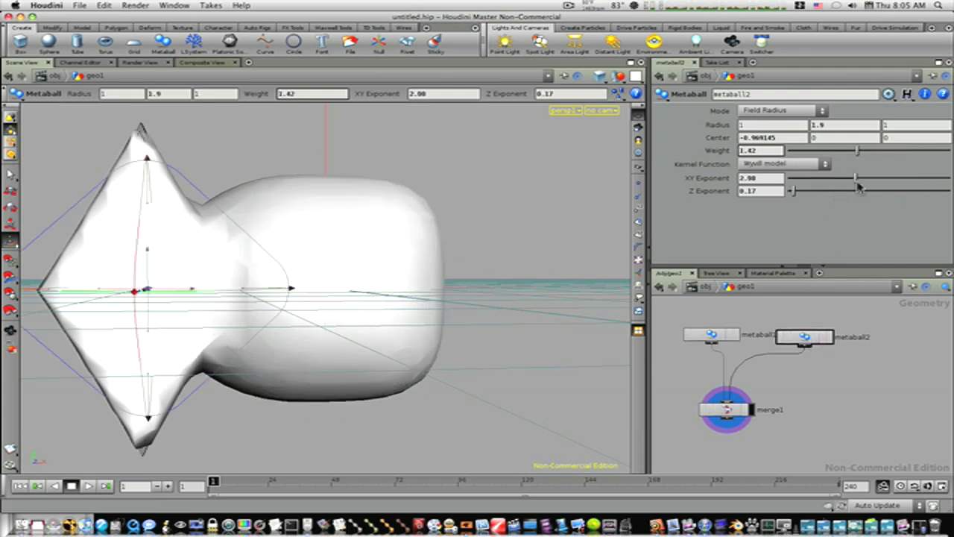
- Set metaball2's Weight to -5 and XY Exponent to 3.99, then orbit to view the notch
mouse_move(857, 185)
left_mouse_down()
mouse_move(820, 186)
mouse_move(869, 187)
left_mouse_up()
left_click_drag(859, 150, 768, 151)
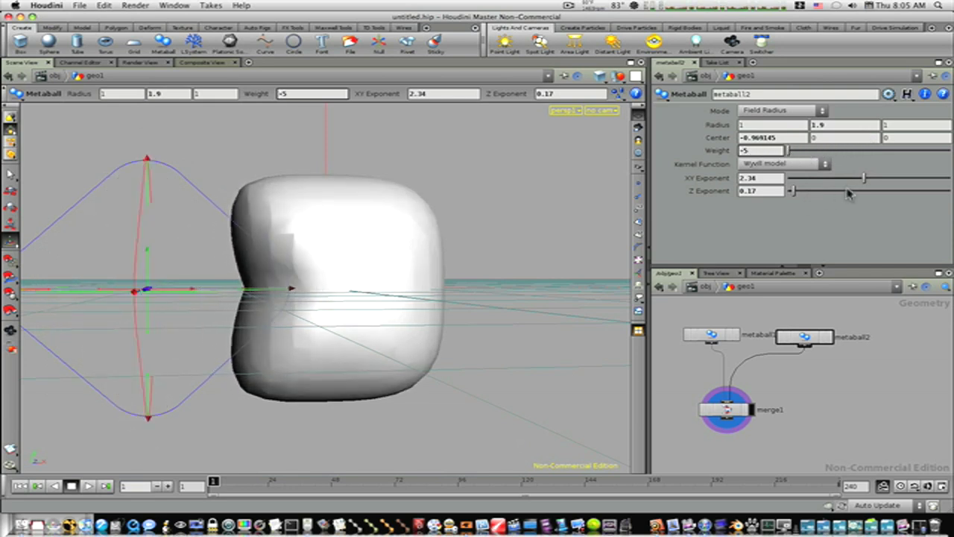
left_click_drag(867, 185, 921, 194)
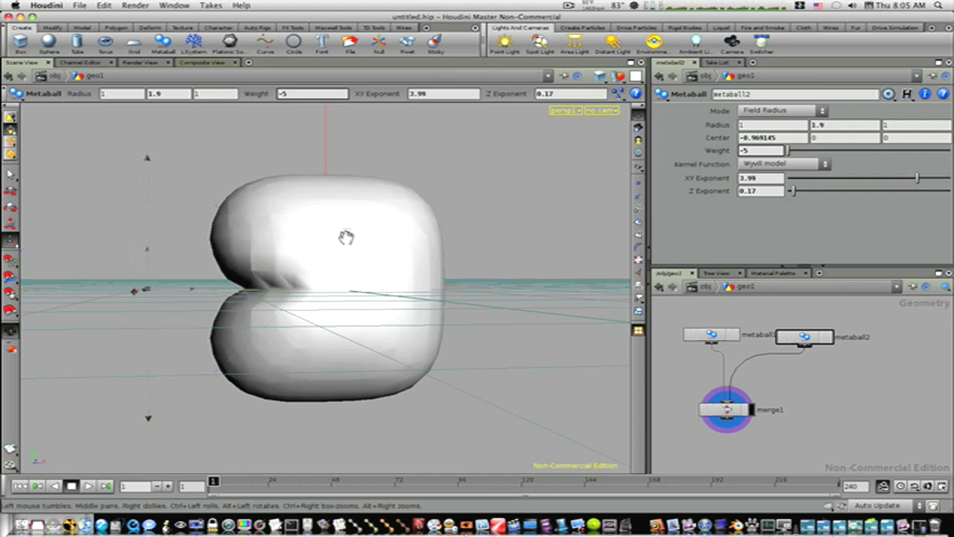
key("Escape")
left_click_drag(479, 217, 137, 234)
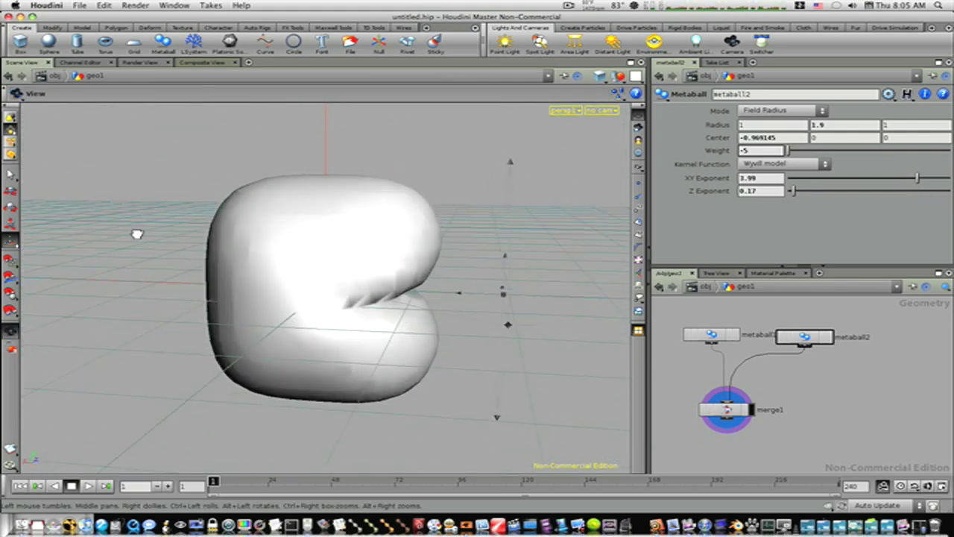
left_click_drag(450, 297, 196, 271)
key("Return")
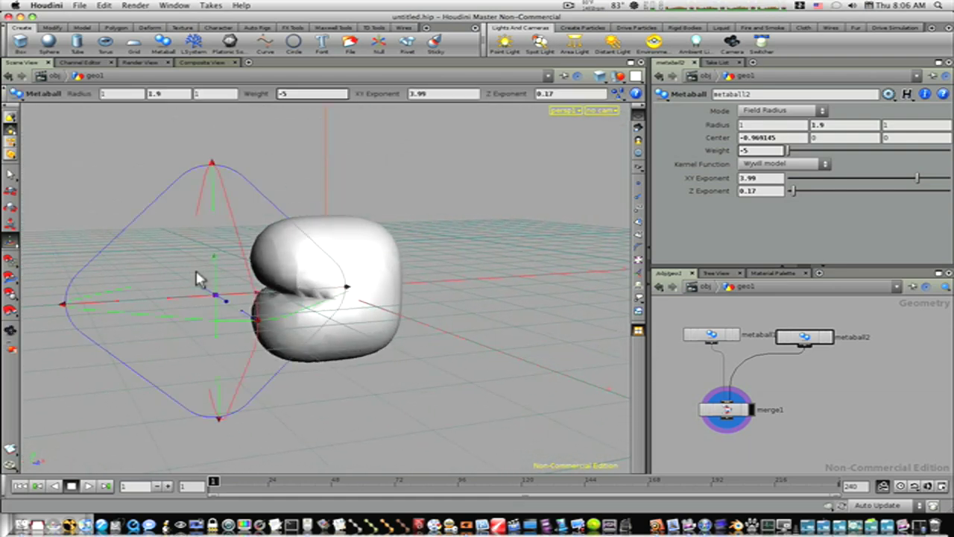